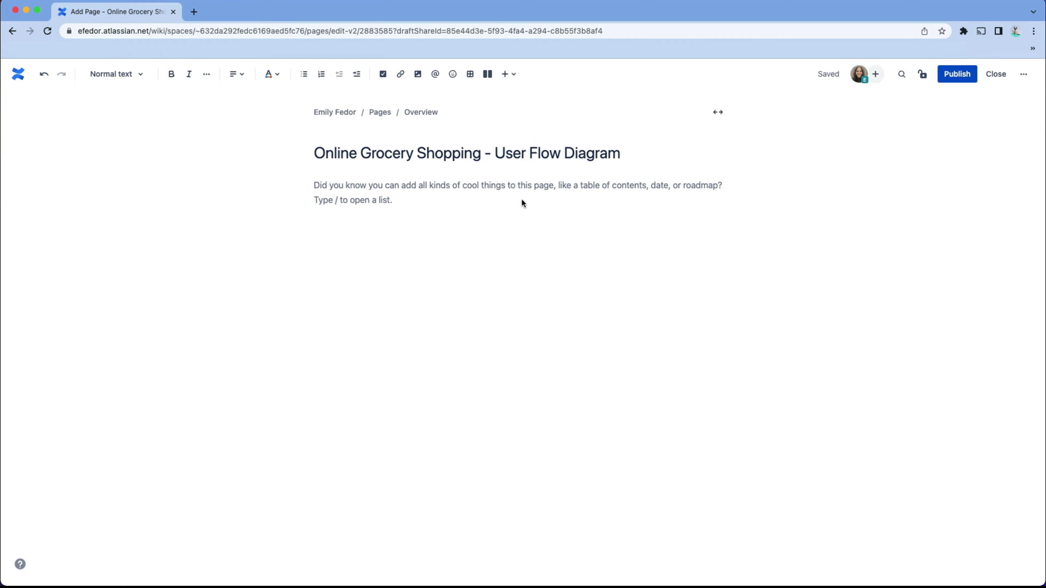
# Insert a draw.io diagram with /draw and name it 'user flow diagram'.
pyautogui.write('/draw')
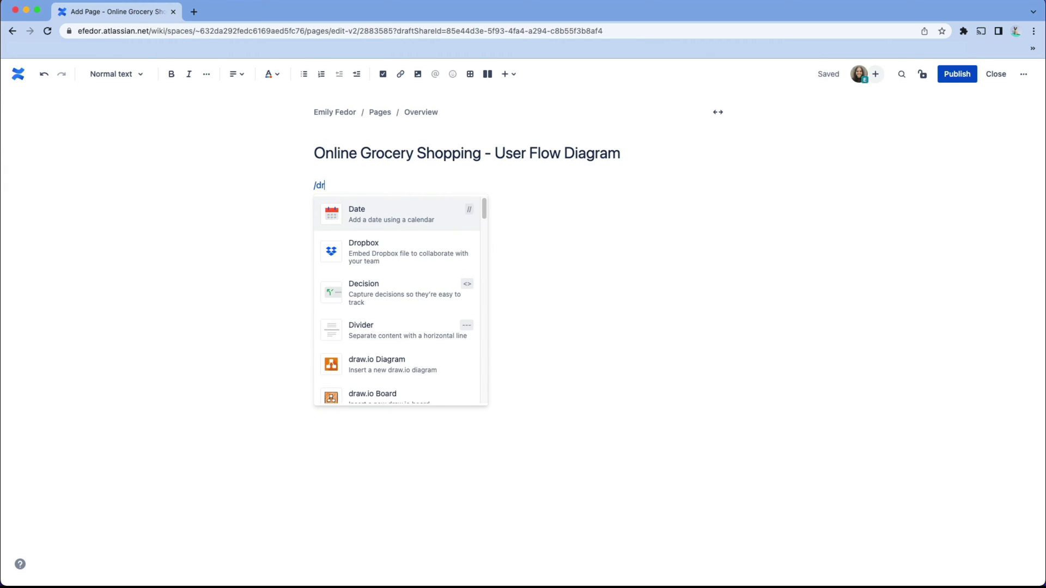
pyautogui.click(448, 218)
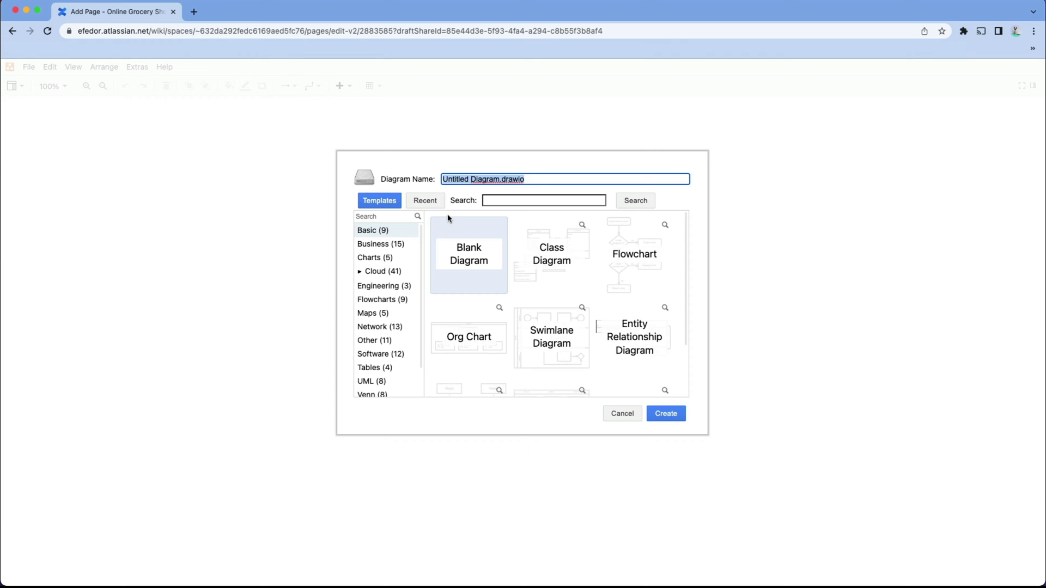
pyautogui.write('user flow ')
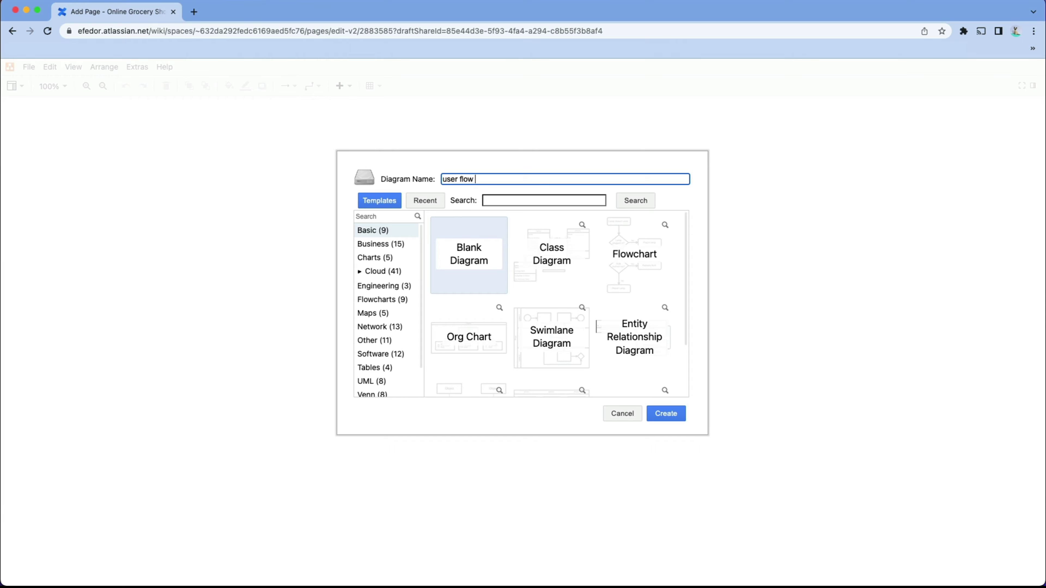
pyautogui.write('diagram')
# Create the blank diagram, make shapes Rounded by default, and turn off Page View.
pyautogui.click(673, 419)
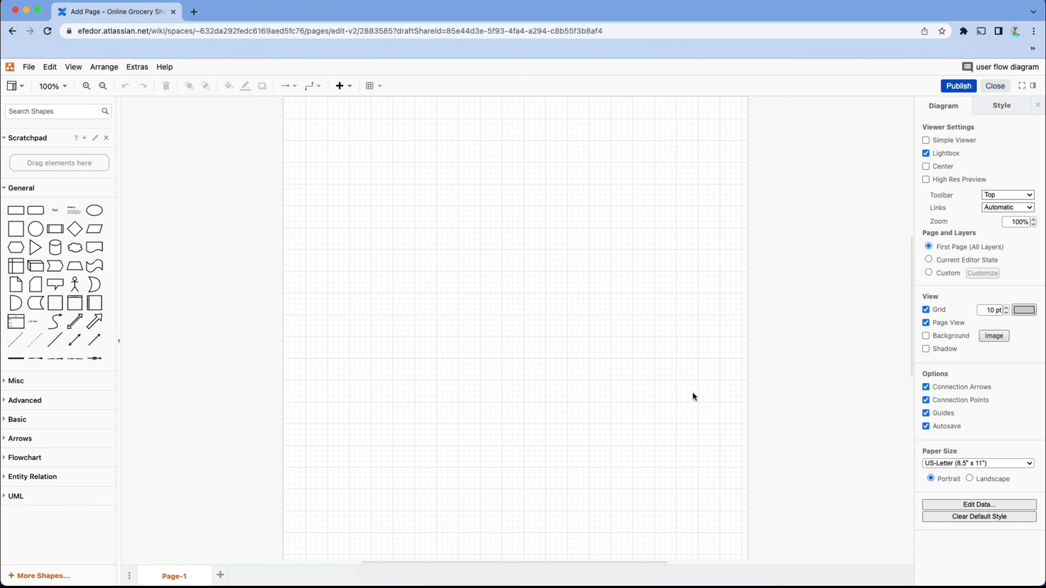
pyautogui.click(1028, 111)
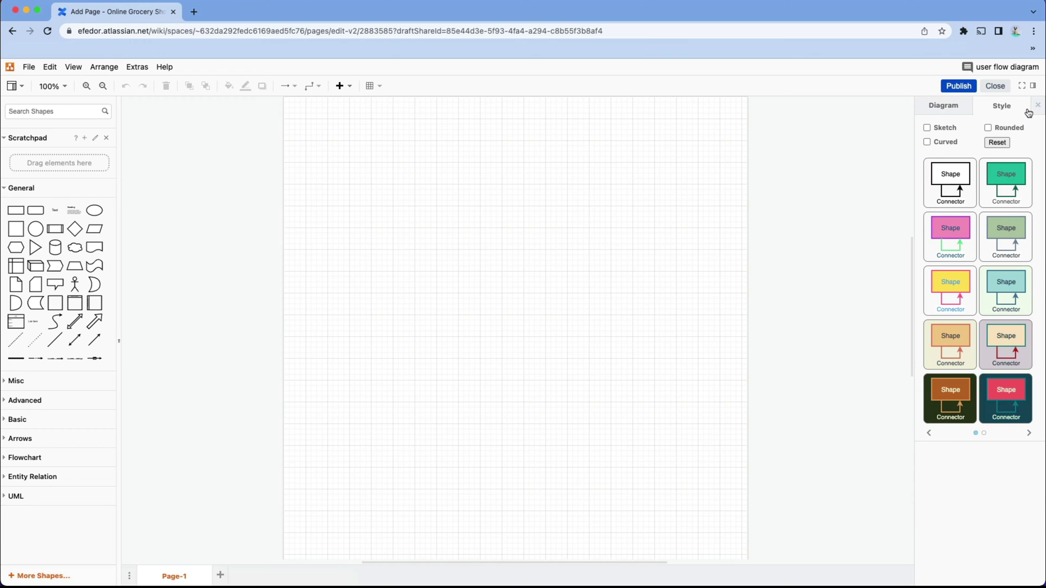
pyautogui.click(989, 128)
pyautogui.click(965, 112)
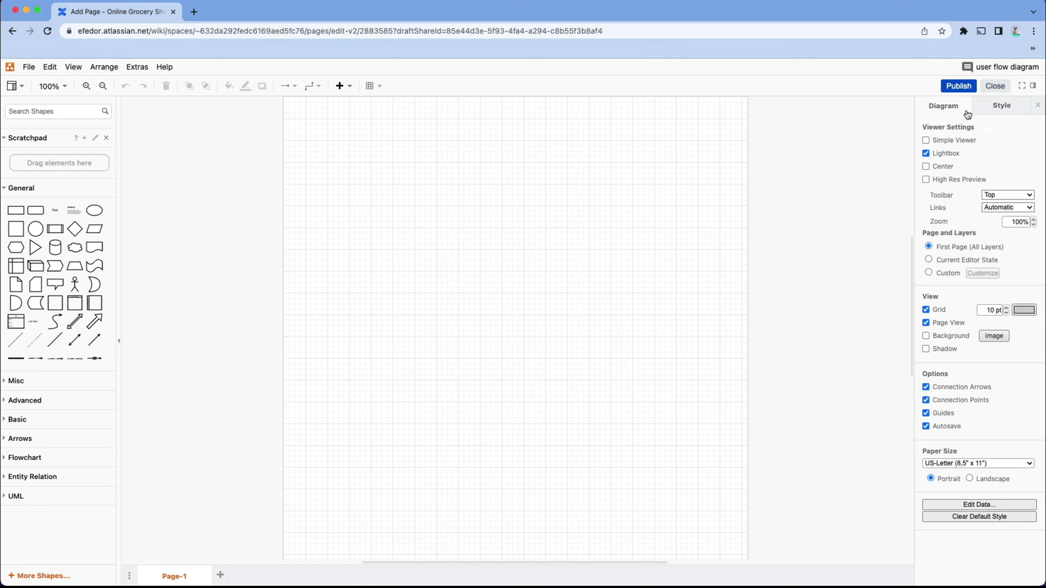
pyautogui.click(926, 323)
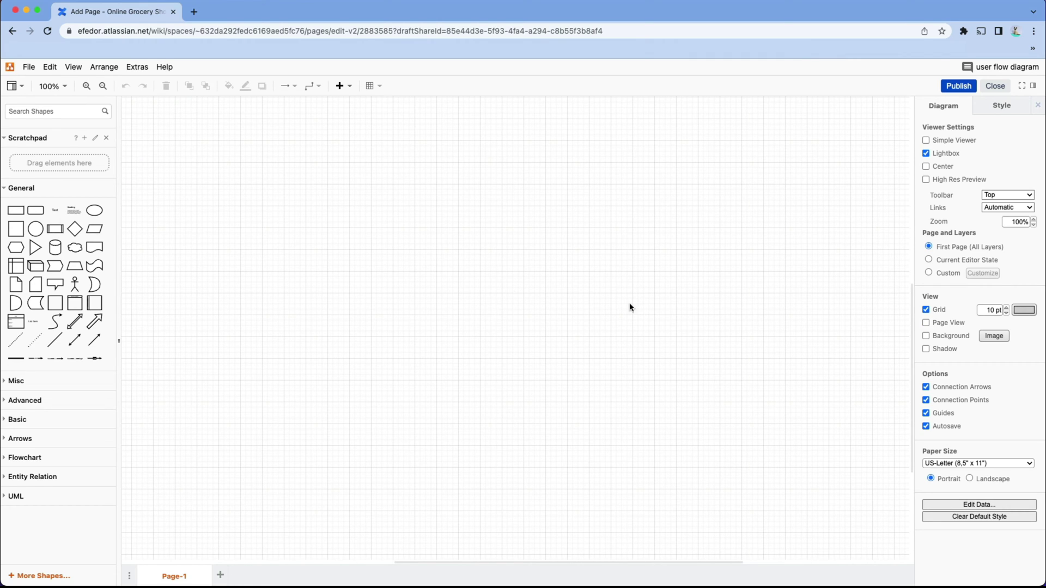
# Place a green circle at the top left labelled 'Start (Google Search)'.
pyautogui.moveTo(41, 234)
pyautogui.moveTo(41, 234); pyautogui.dragTo(171, 185)
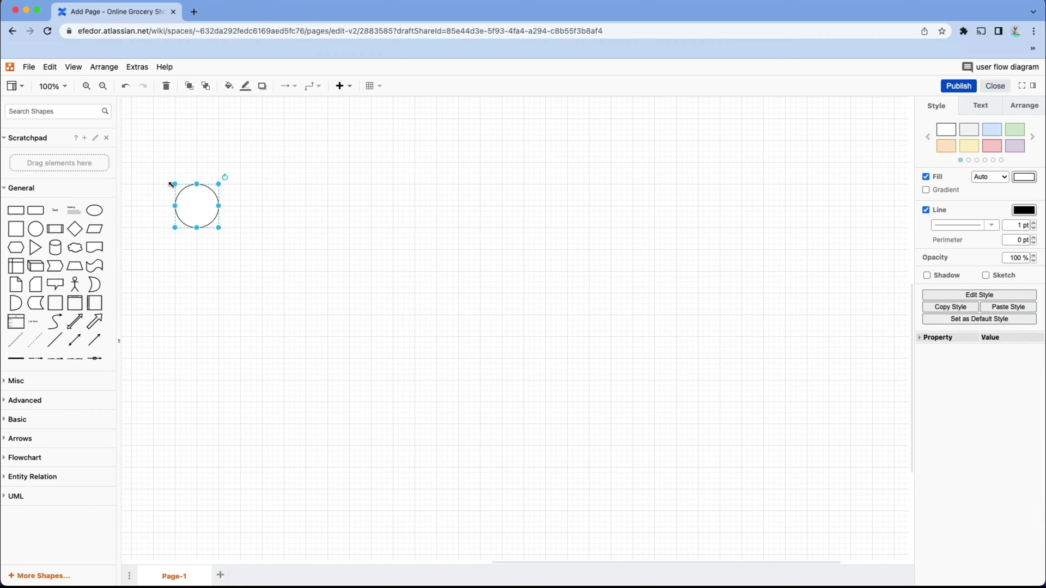
pyautogui.click(1016, 134)
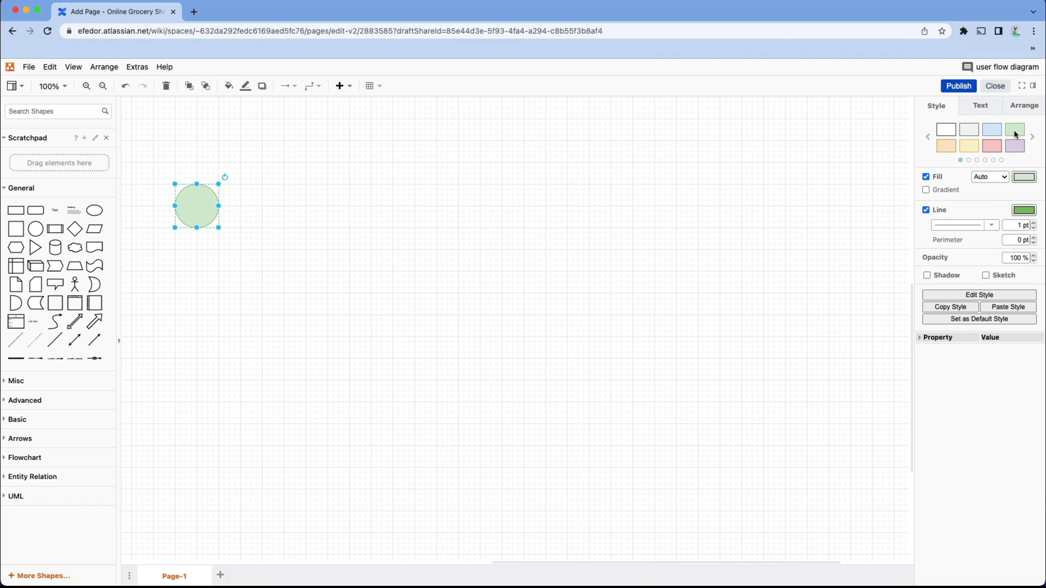
pyautogui.doubleClick(198, 207)
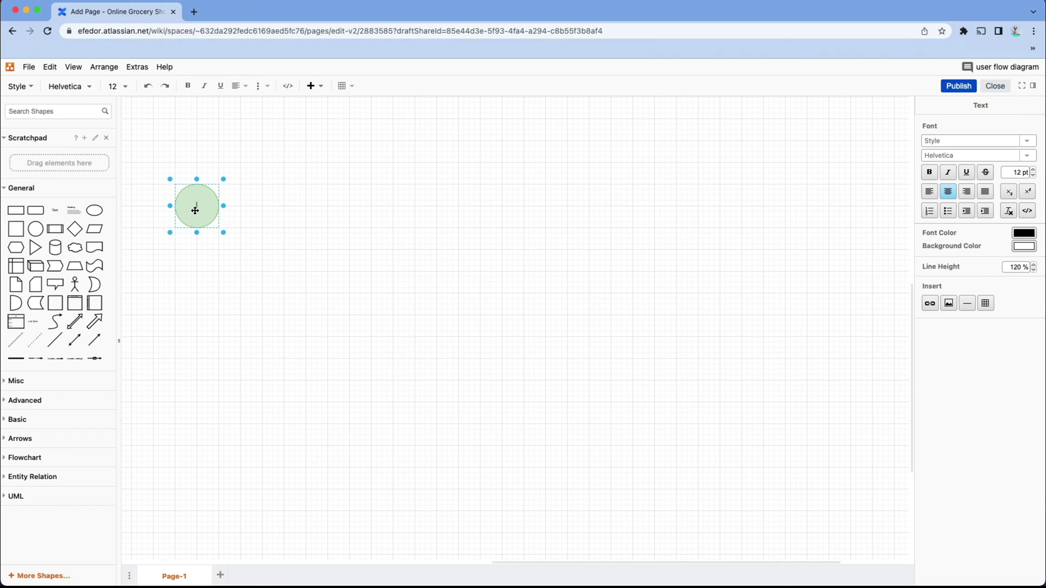
pyautogui.write('Start (Google')
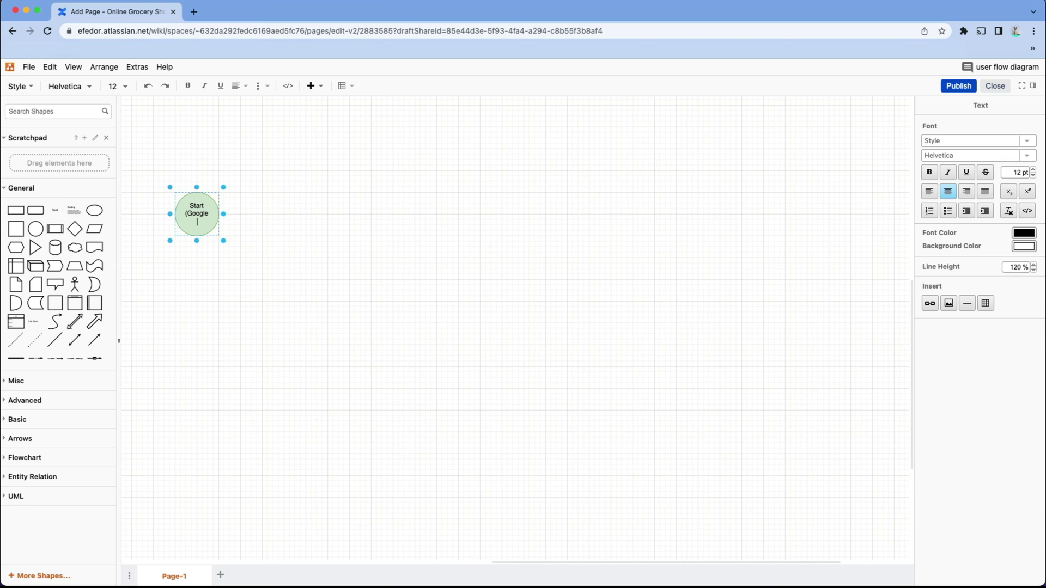
pyautogui.write(' Search)')
pyautogui.click(869, 212)
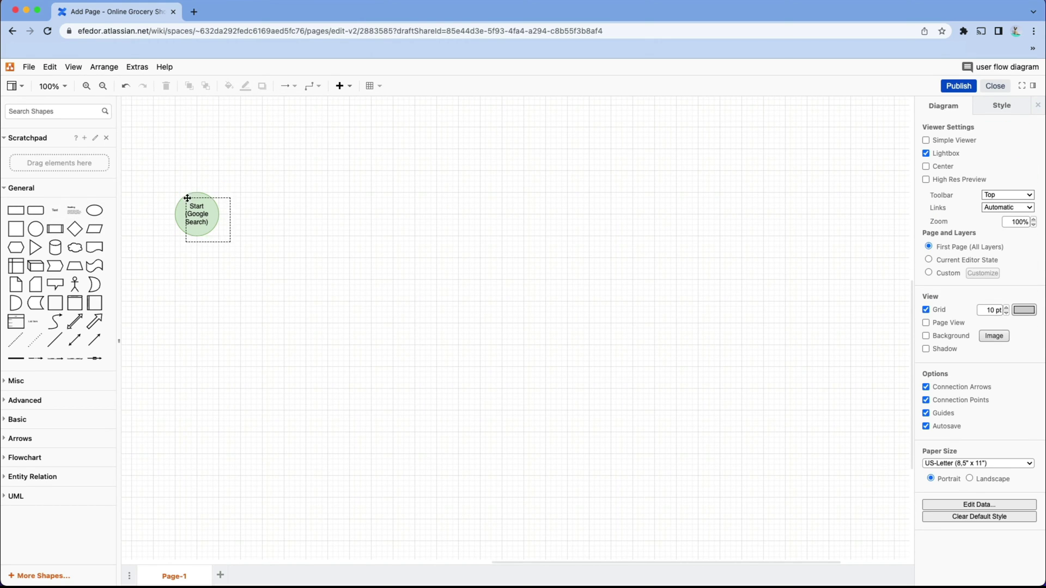
# Add an empty circle and a rounded rectangle after Start, linked by arrows.
pyautogui.click(242, 196)
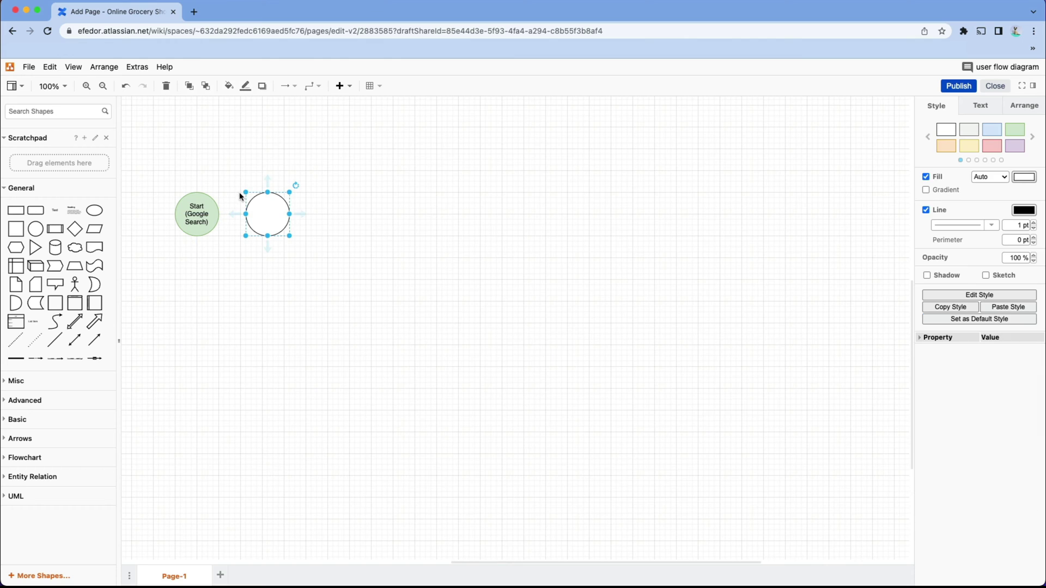
pyautogui.moveTo(35, 210); pyautogui.dragTo(318, 203)
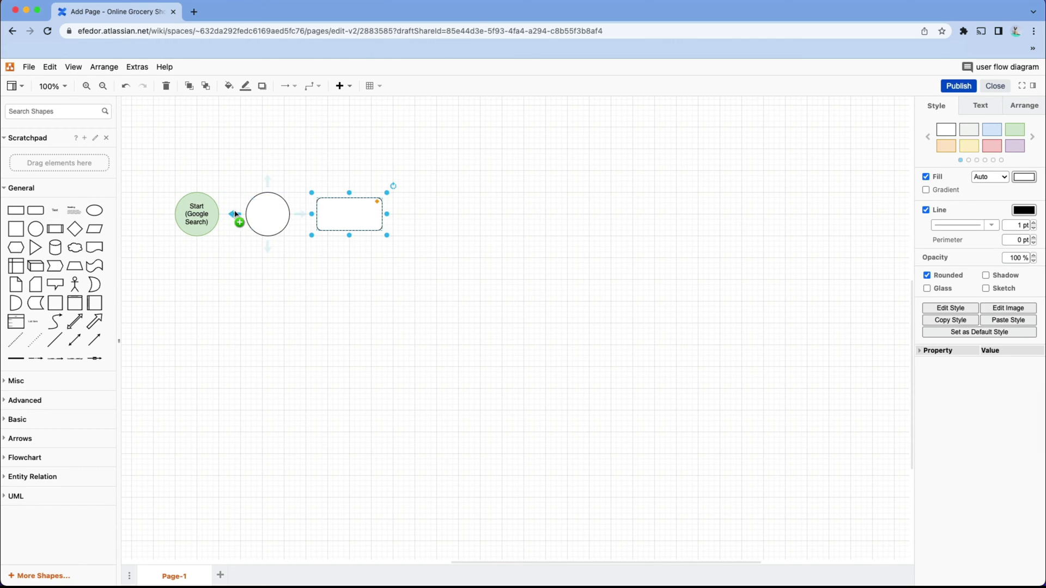
pyautogui.click(230, 214)
pyautogui.click(302, 214)
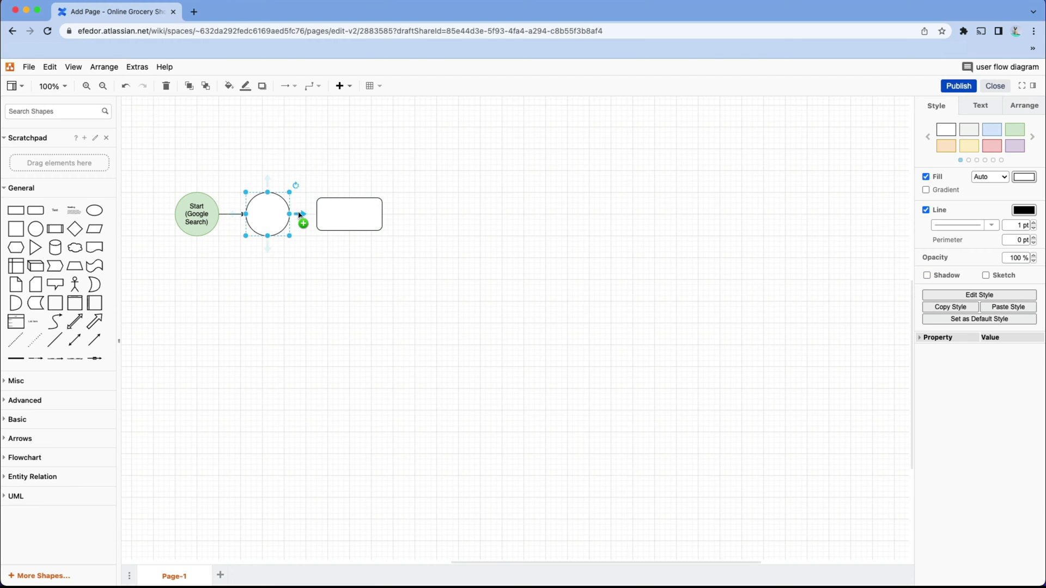
# Colour the second circle yellow and label it 'Click link of website of choice'.
pyautogui.click(279, 214)
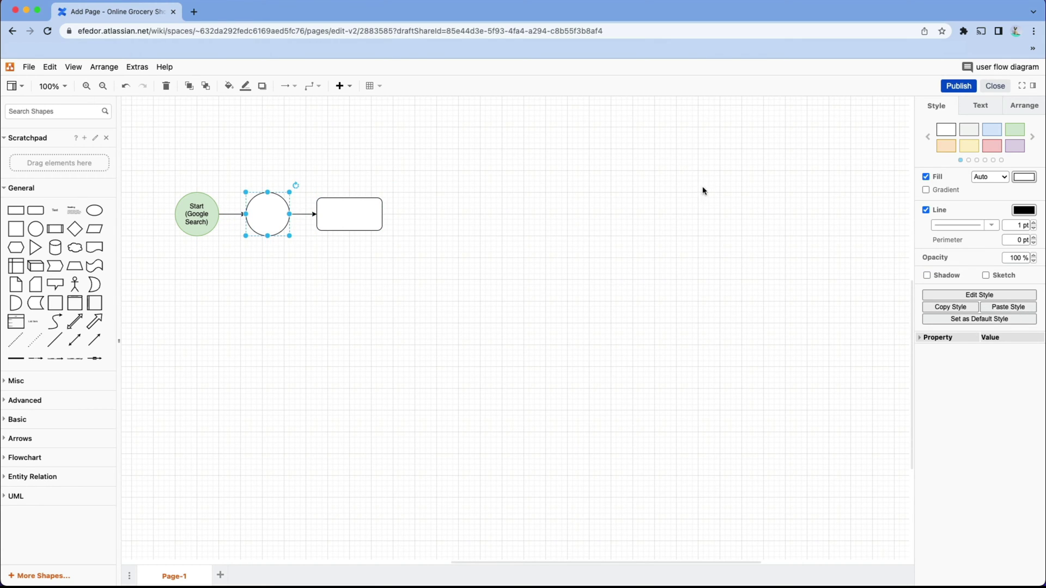
pyautogui.click(971, 147)
pyautogui.doubleClick(270, 214)
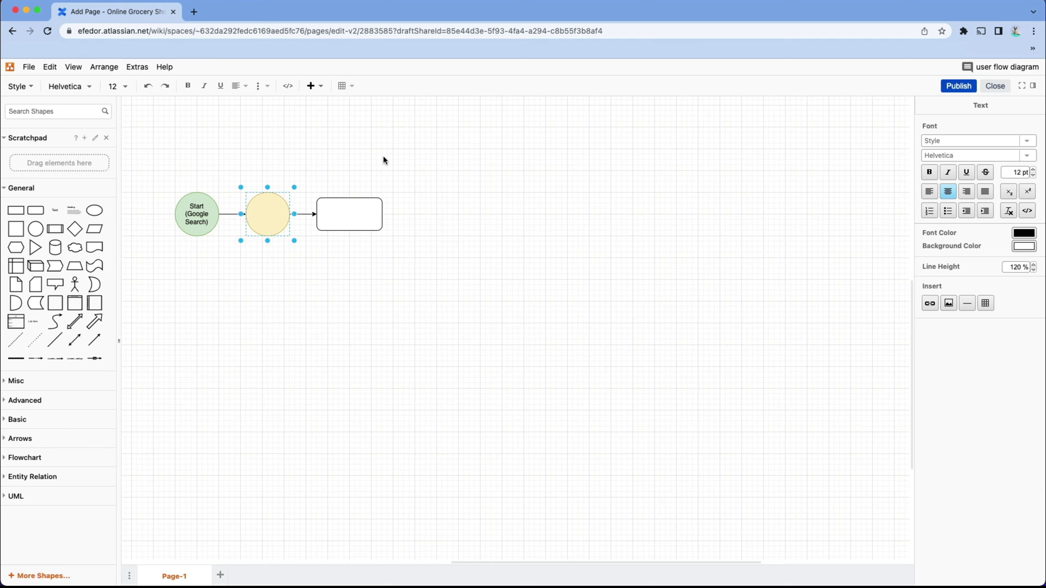
pyautogui.write('Click link of website of choice')
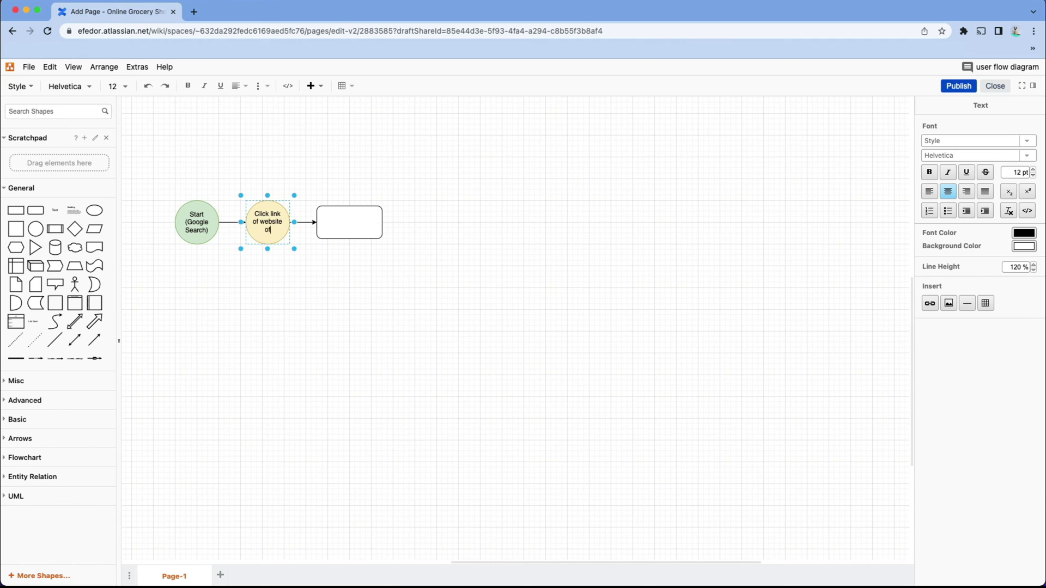
# Colour the rectangle light blue and label it 'Homepage'.
pyautogui.click(368, 218)
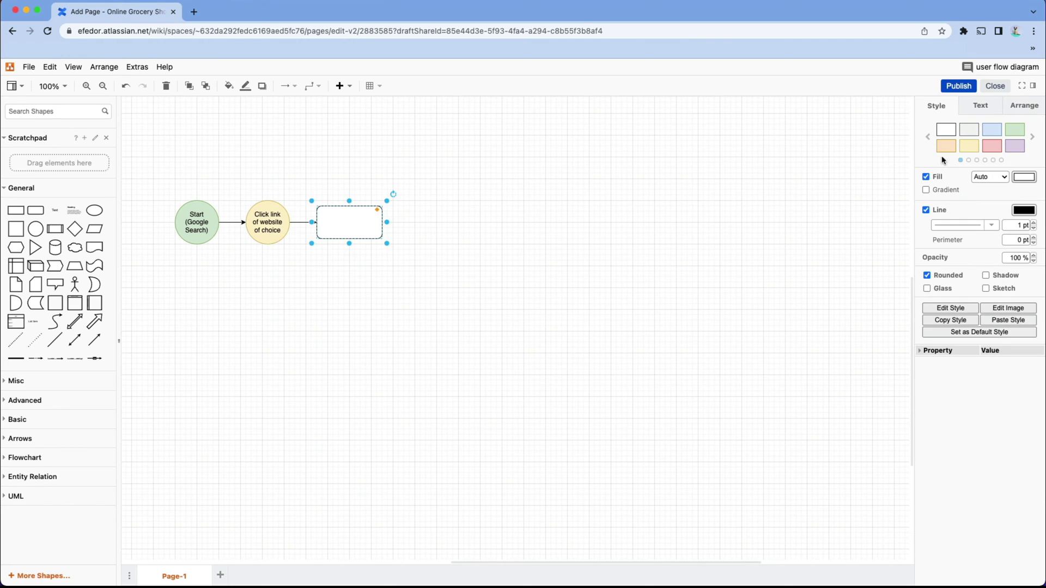
pyautogui.click(991, 130)
pyautogui.doubleClick(354, 217)
pyautogui.write('Homepage')
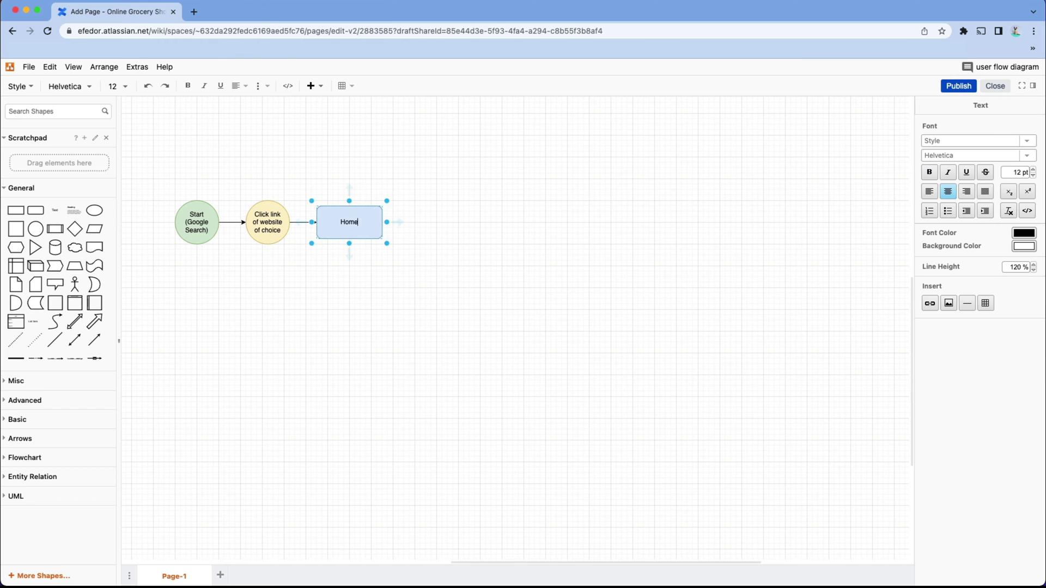
pyautogui.click(776, 324)
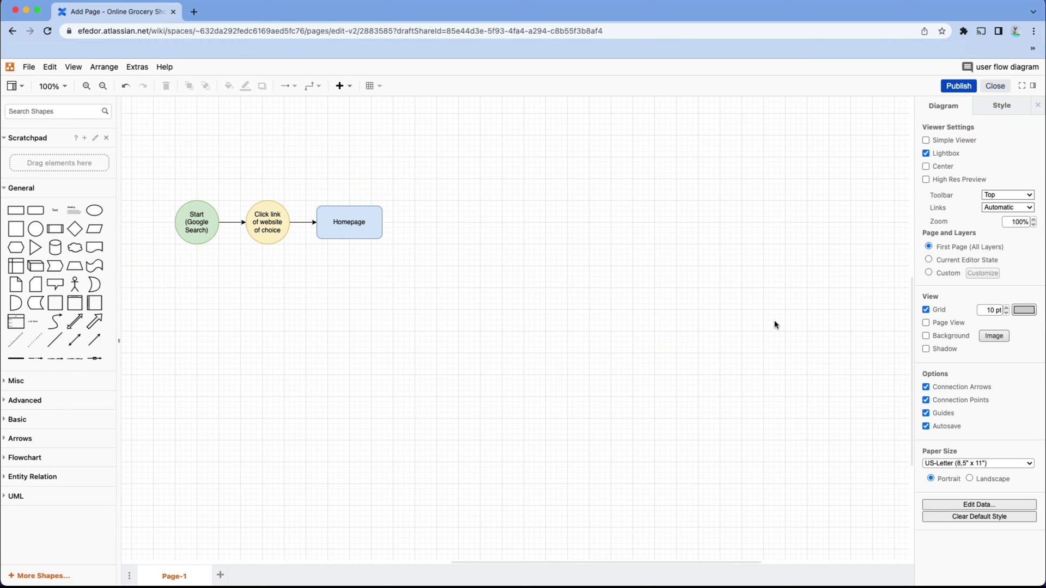
# Connect an orange diamond labelled 'Logged in?' after Homepage.
pyautogui.moveTo(75, 233); pyautogui.dragTo(408, 205)
pyautogui.click(395, 229)
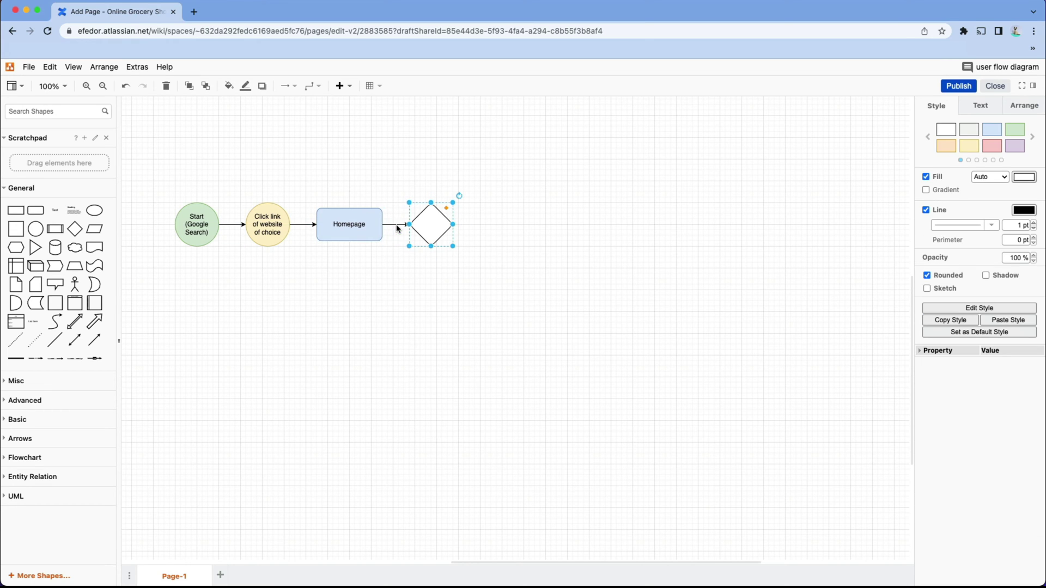
pyautogui.click(950, 149)
pyautogui.doubleClick(430, 225)
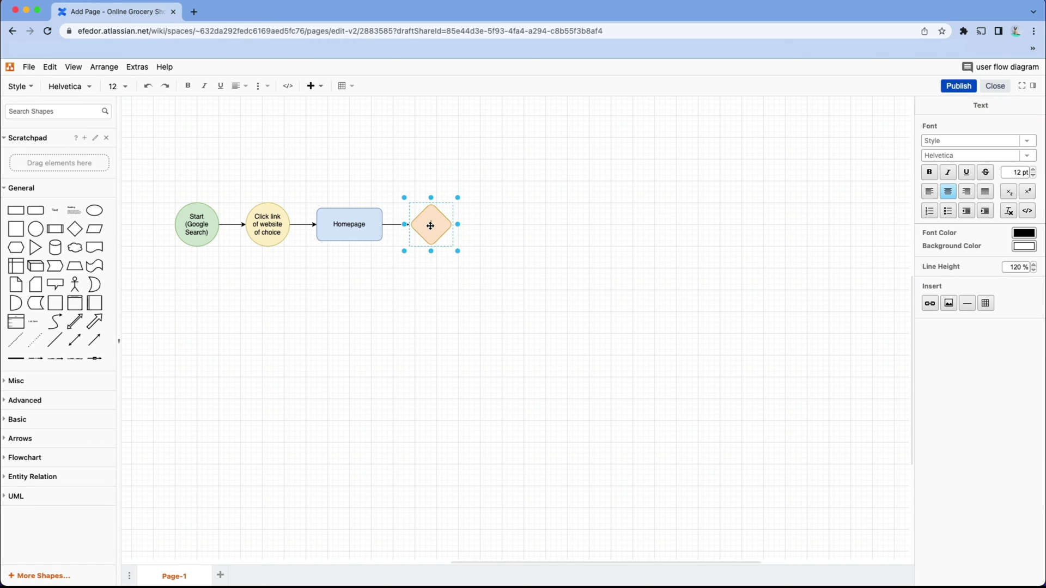
pyautogui.write('Logged in?')
pyautogui.click(750, 247)
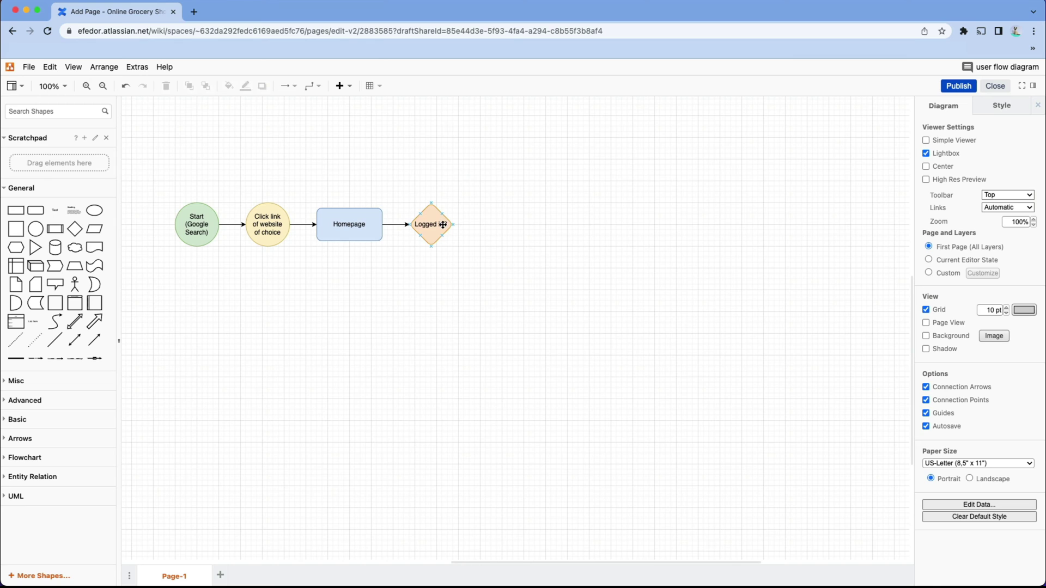
# Draw a 'Yes' arrow down and a 'No' arrow right from the diamond.
pyautogui.moveTo(453, 228)
pyautogui.moveTo(465, 224); pyautogui.dragTo(519, 225)
pyautogui.moveTo(433, 250); pyautogui.dragTo(431, 301)
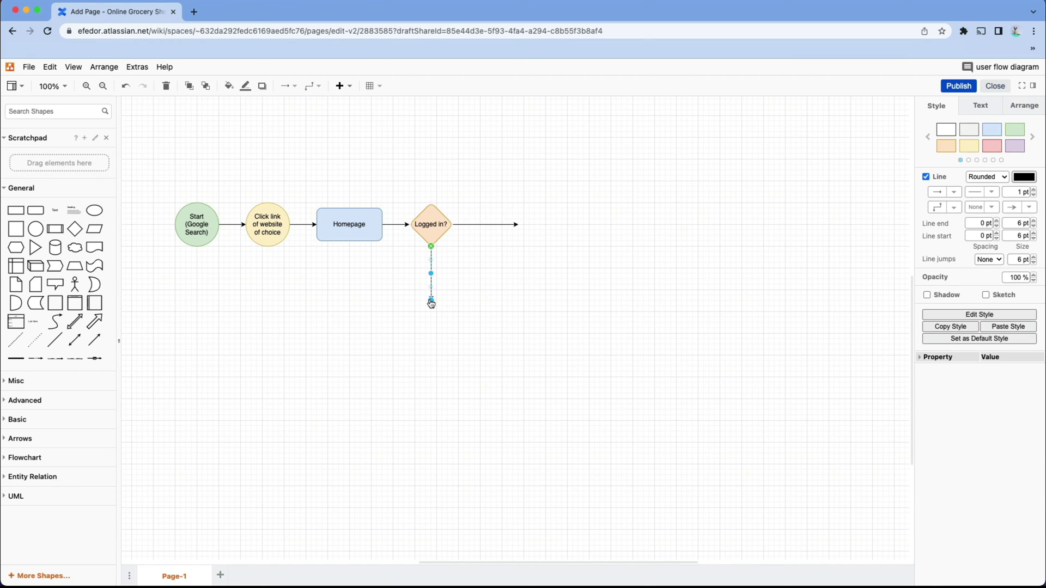
pyautogui.doubleClick(431, 273)
pyautogui.write('Yes')
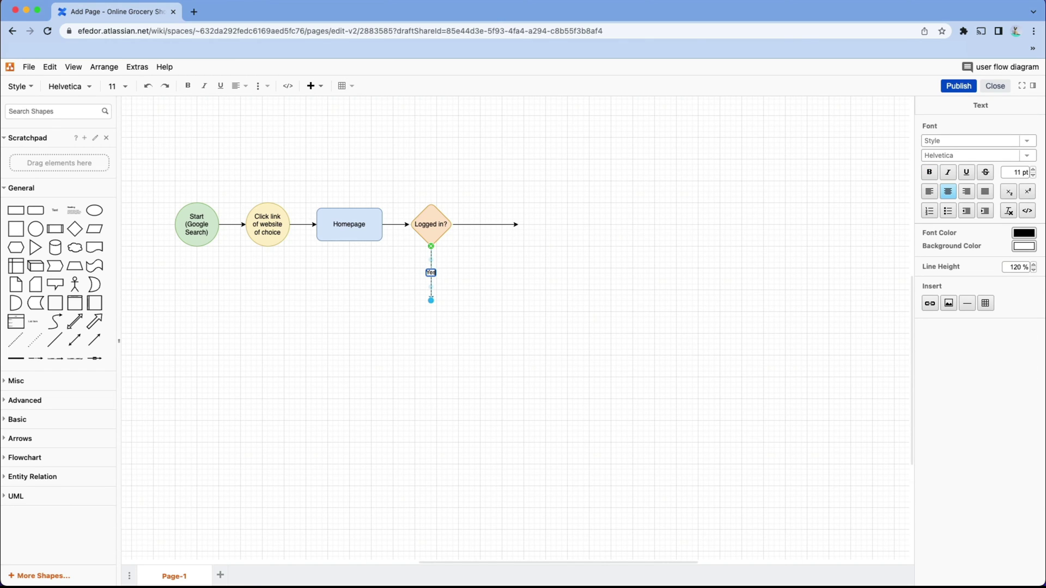
pyautogui.doubleClick(482, 224)
pyautogui.write('No')
pyautogui.click(737, 276)
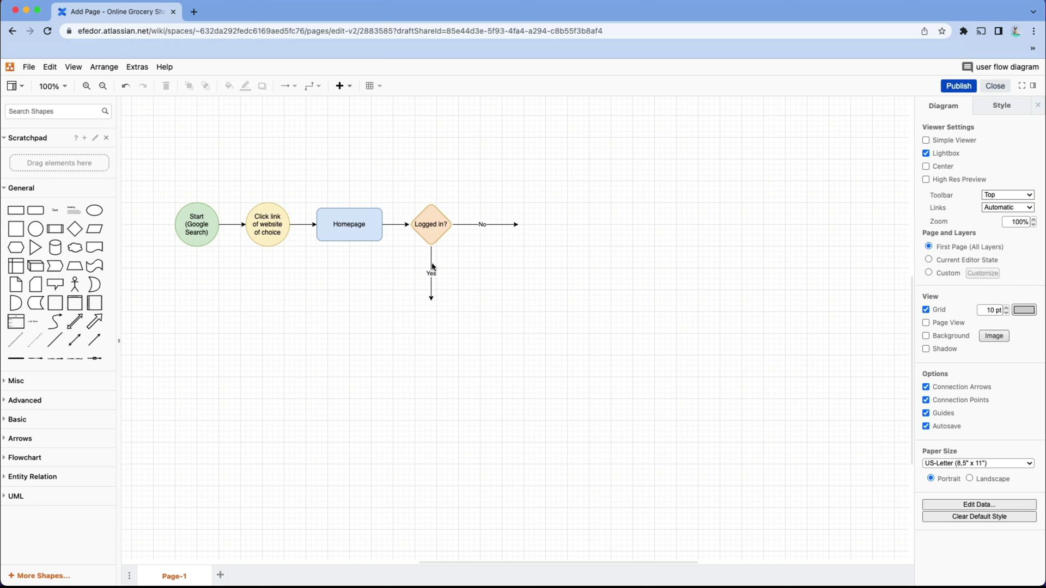
# Make offset copies of the Click link circle, Homepage rectangle and Logged in? diamond.
pyautogui.moveTo(221, 177); pyautogui.dragTo(501, 269)
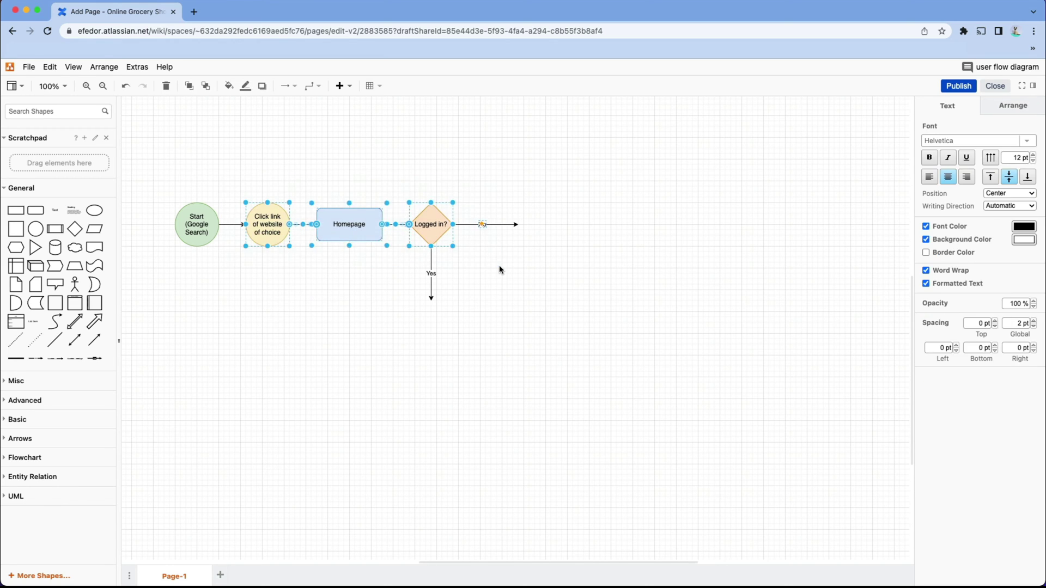
pyautogui.click(501, 269)
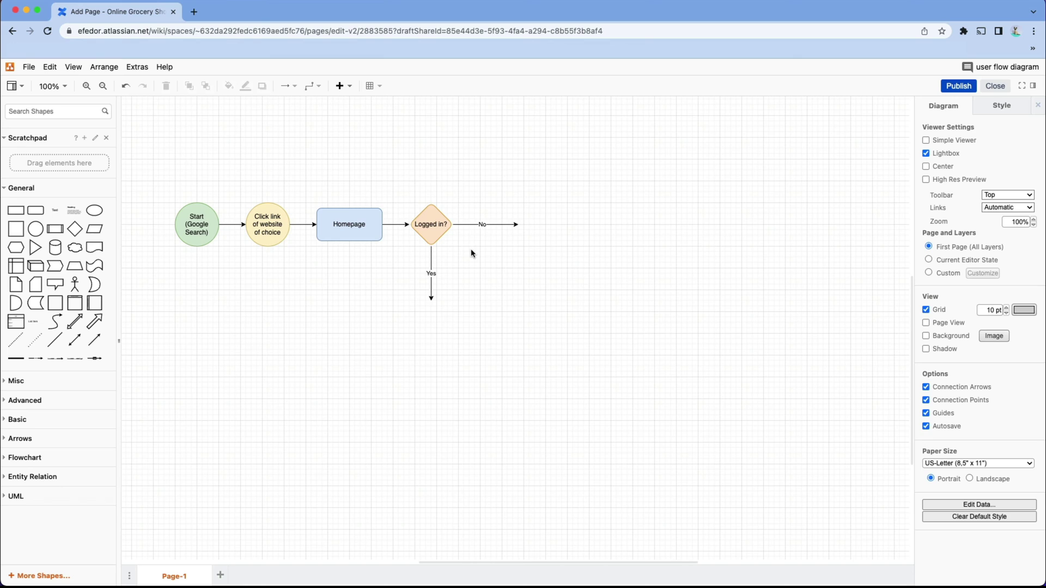
pyautogui.click(273, 227)
pyautogui.moveTo(273, 226); pyautogui.dragTo(278, 232)
pyautogui.click(348, 230)
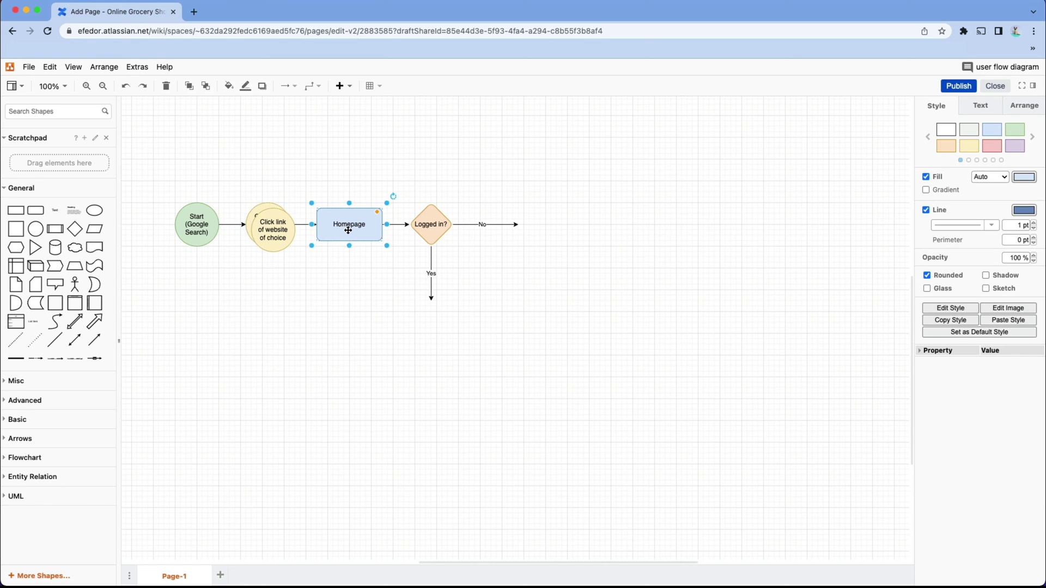
pyautogui.moveTo(348, 230); pyautogui.dragTo(354, 235)
pyautogui.click(427, 228)
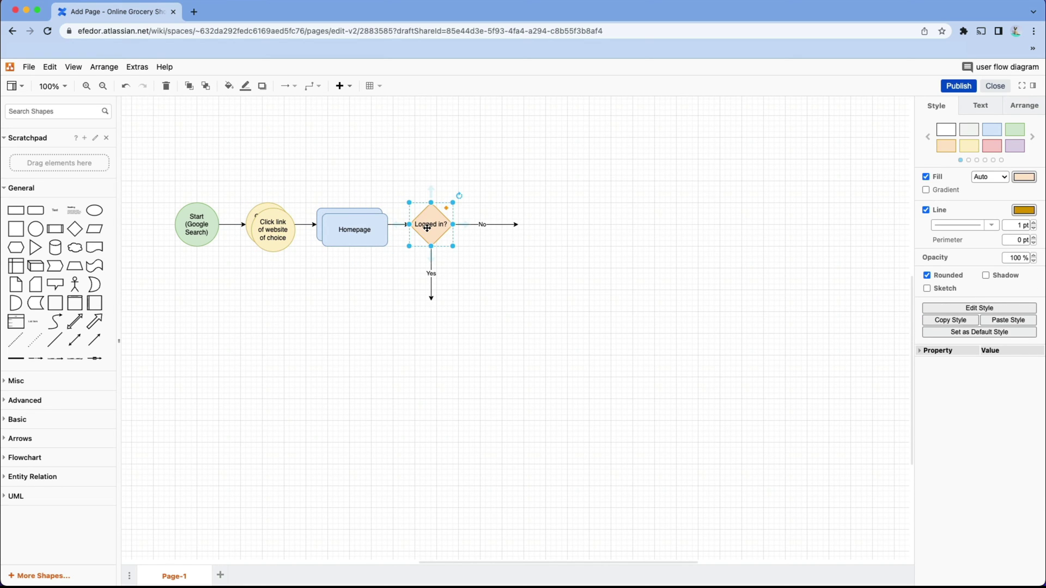
pyautogui.moveTo(428, 228); pyautogui.dragTo(433, 234)
# Clear the text from the three copied shapes.
pyautogui.doubleClick(277, 232)
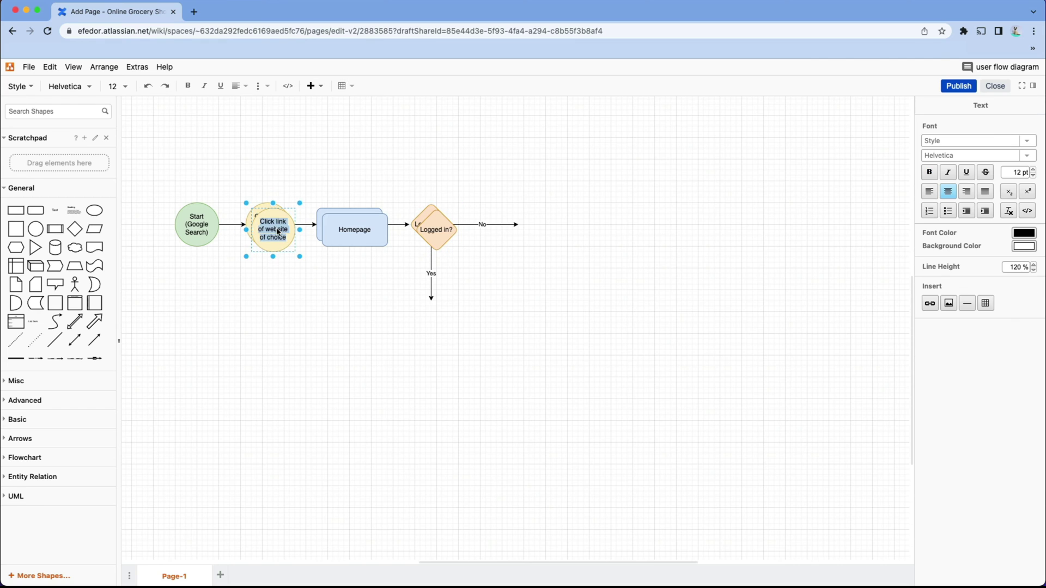
pyautogui.press('BackSpace')
pyautogui.doubleClick(355, 221)
pyautogui.press('BackSpace')
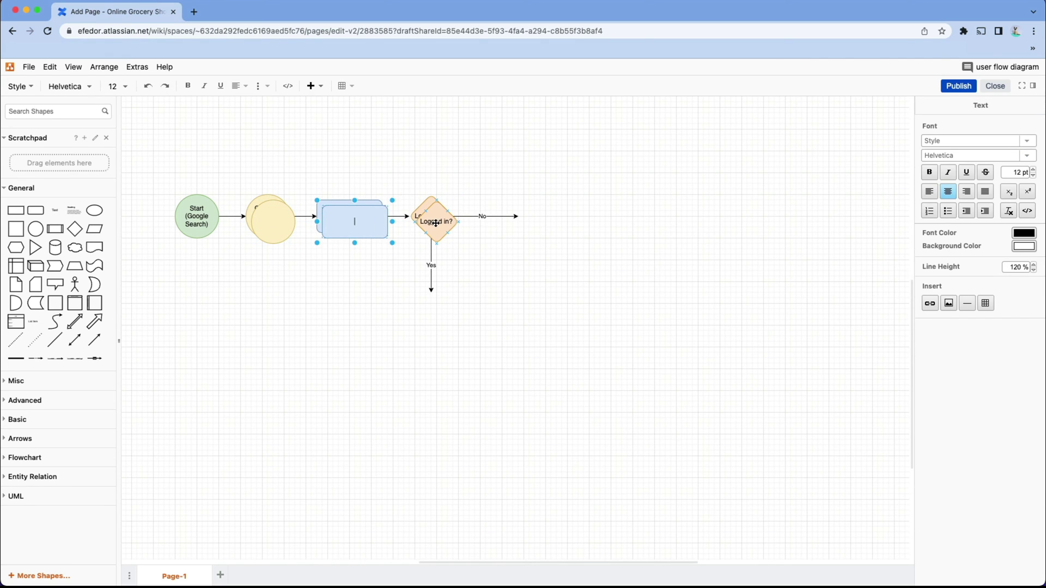
pyautogui.doubleClick(435, 221)
pyautogui.press('BackSpace')
# Save the blank circle, rectangle and diamond copies to the Scratchpad.
pyautogui.moveTo(275, 223); pyautogui.dragTo(56, 163)
pyautogui.click(347, 218)
pyautogui.moveTo(358, 222); pyautogui.dragTo(65, 163)
pyautogui.click(442, 222)
pyautogui.moveTo(443, 223); pyautogui.dragTo(87, 166)
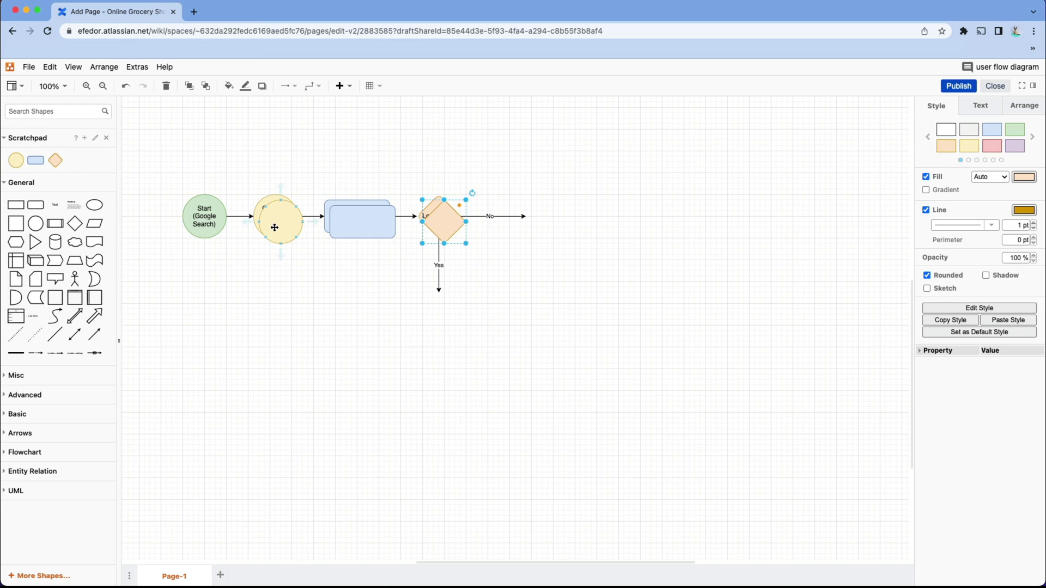
pyautogui.click(345, 222)
pyautogui.click(450, 231)
# Clear the selection on the canvas.
pyautogui.press('Escape')
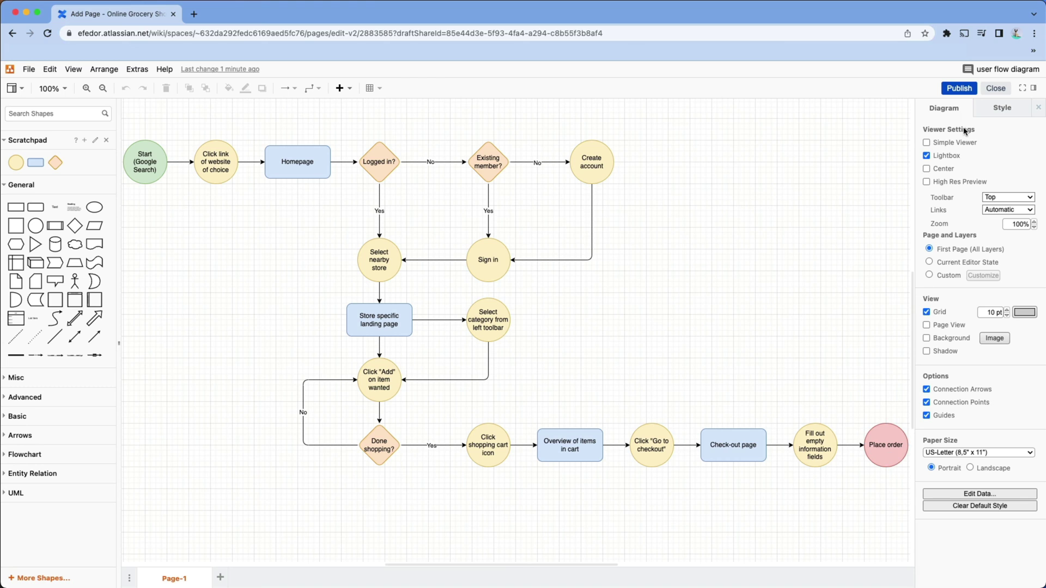
# Publish the diagram so it is embedded in the Confluence page.
pyautogui.click(976, 91)
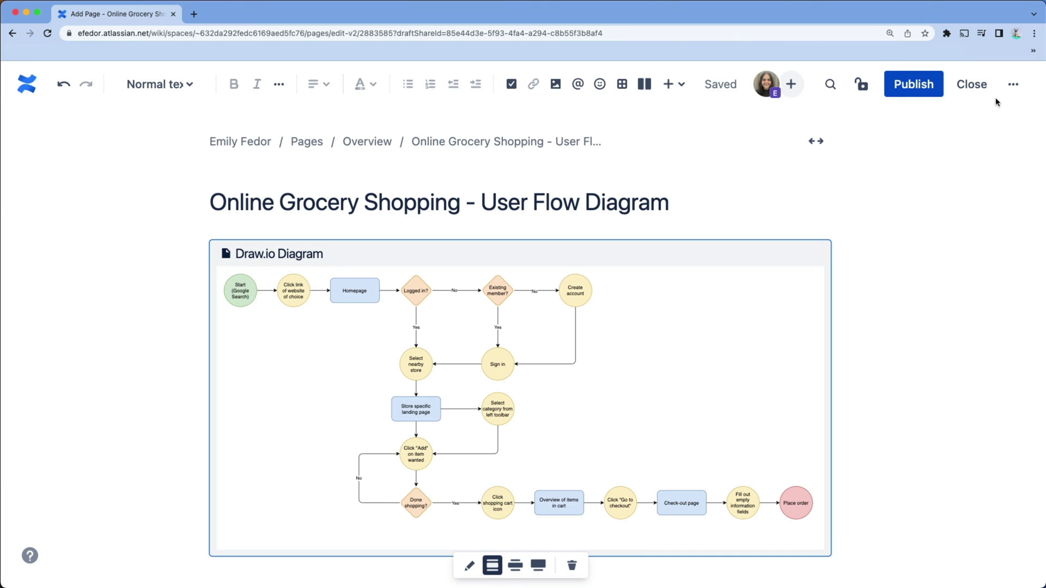